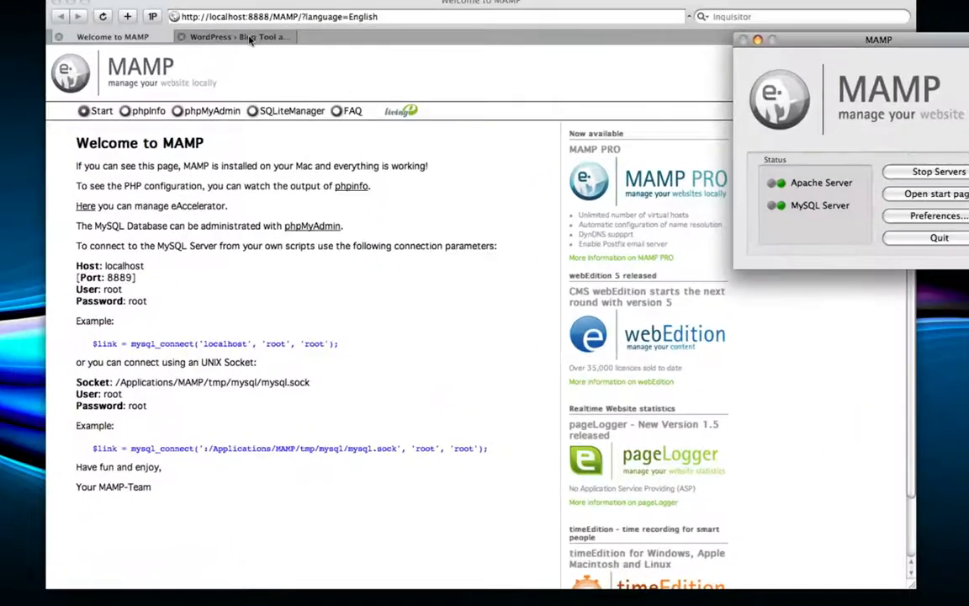
# Open the WordPress 2.7.1 download page from the WordPress.org home page
pyautogui.click(290, 94)
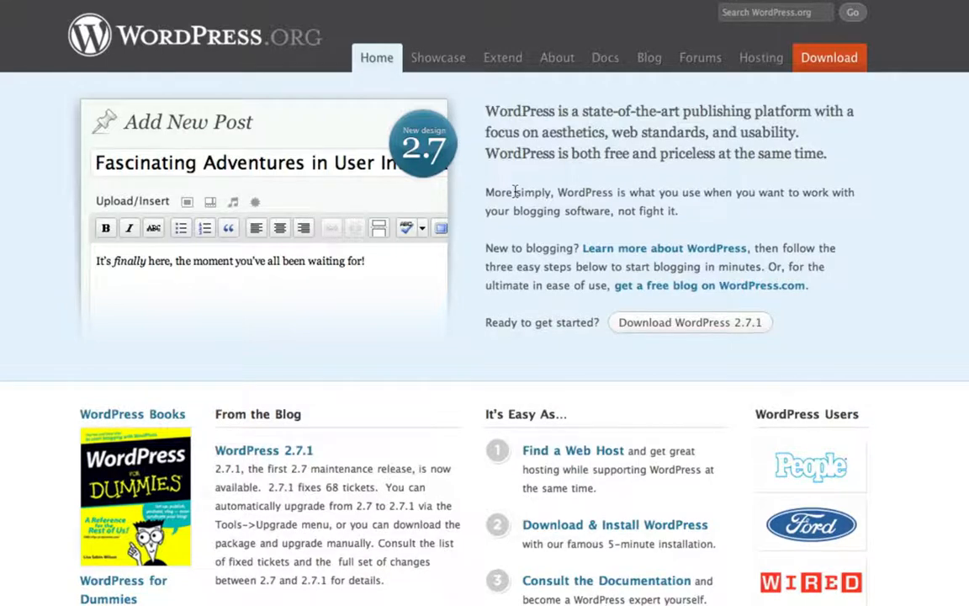
pyautogui.click(696, 323)
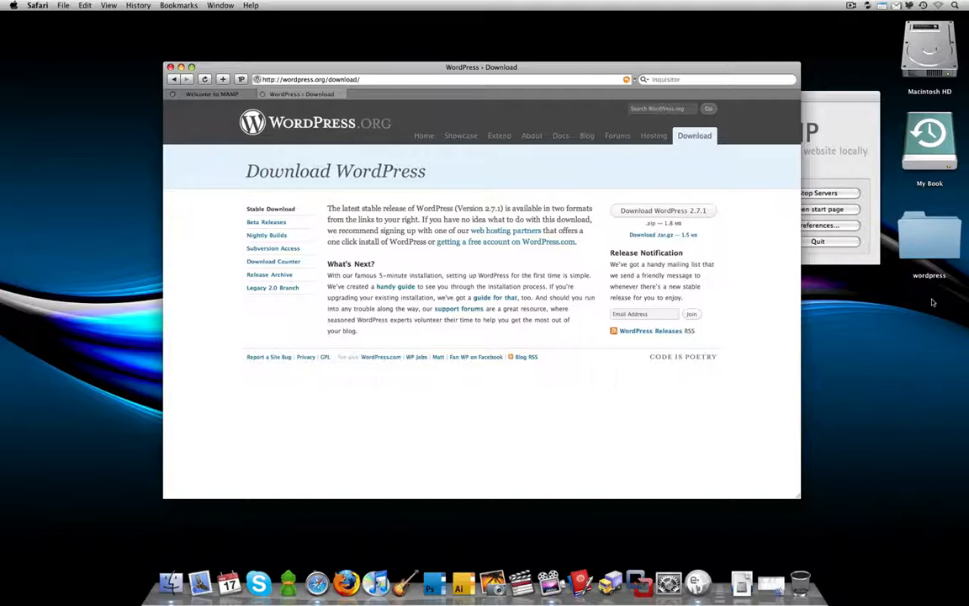
# Move the wordpress folder from the desktop into MAMP's htdocs folder in Finder and close the folder window
pyautogui.click(764, 588)
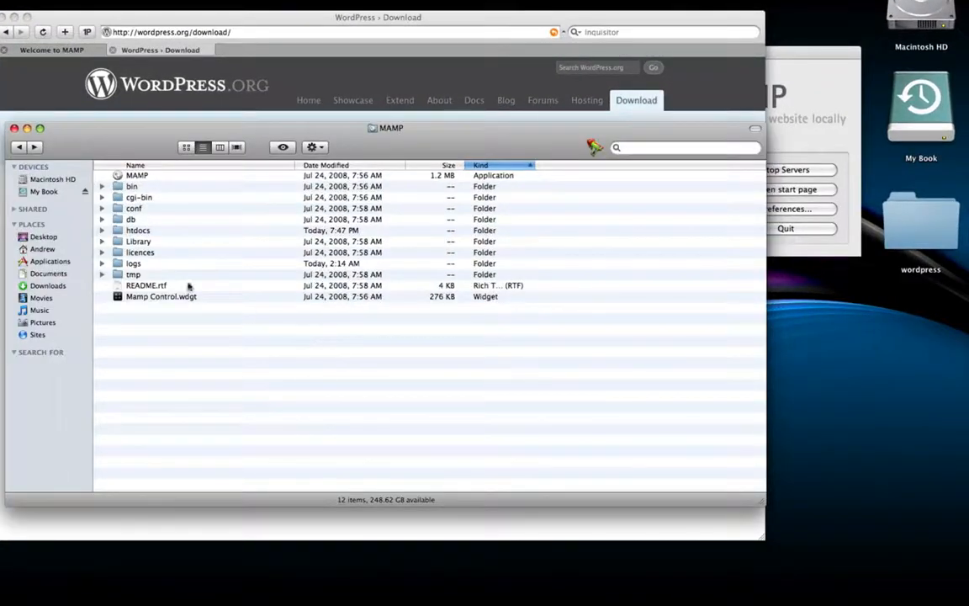
pyautogui.doubleClick(137, 230)
pyautogui.moveTo(917, 217); pyautogui.dragTo(216, 220)
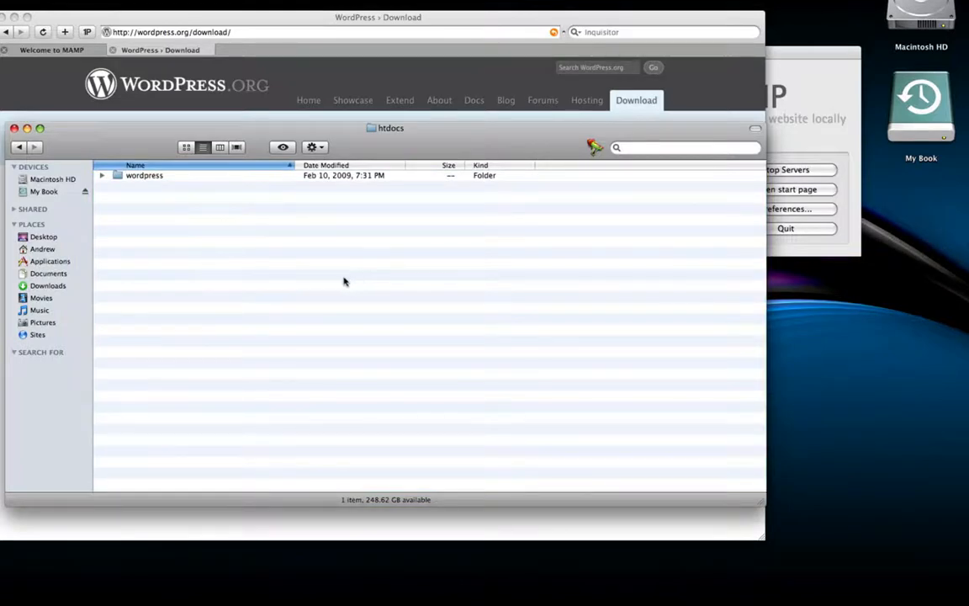
pyautogui.click(14, 128)
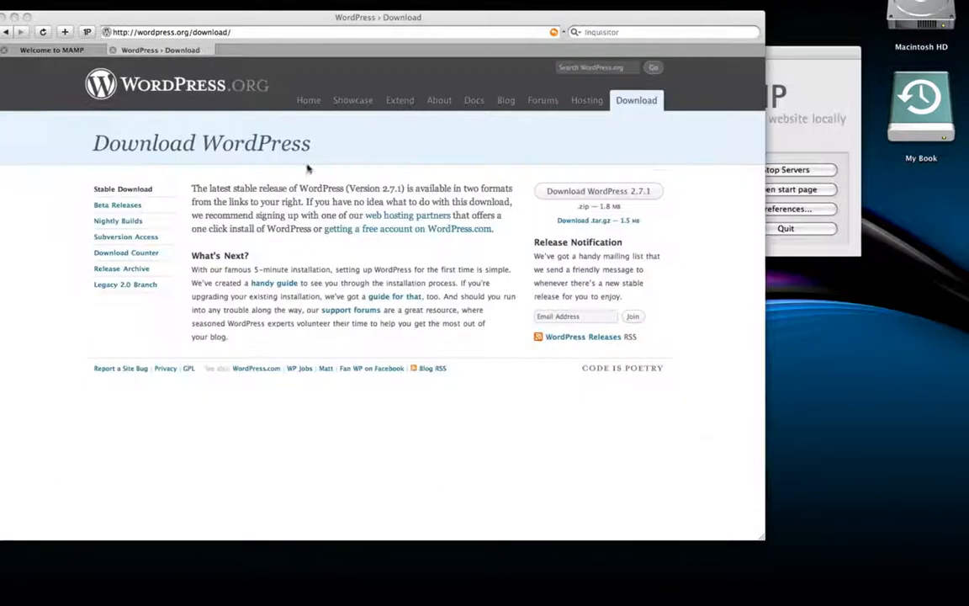
# Hide the MAMP control window and create a new database named wp in phpMyAdmin
pyautogui.click(792, 123)
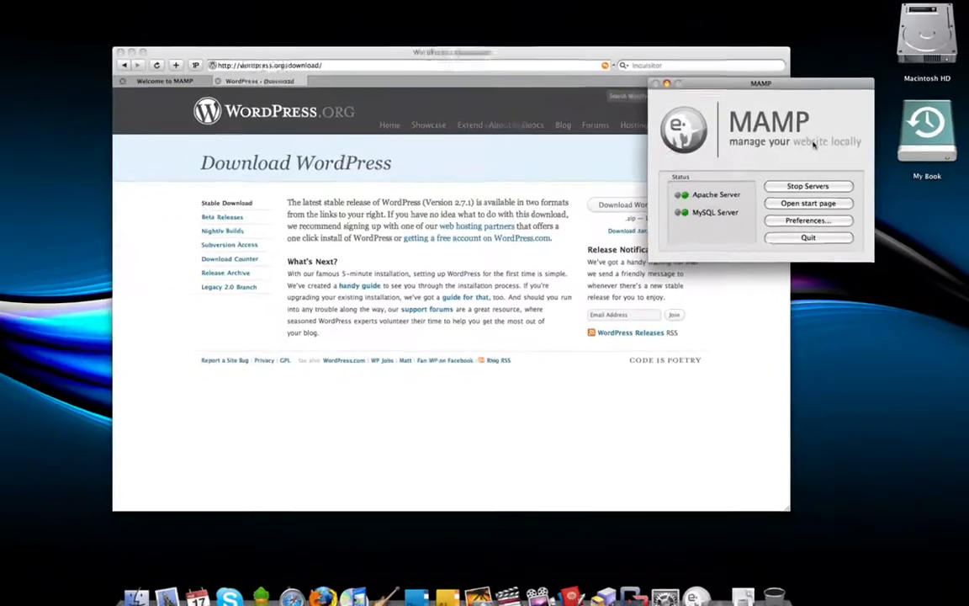
pyautogui.press('super+h')
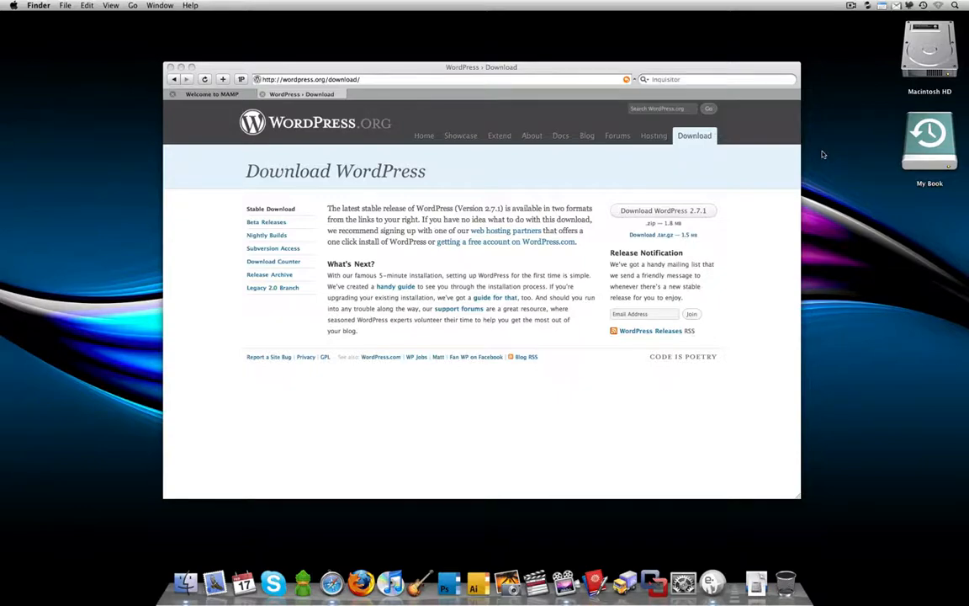
pyautogui.click(200, 95)
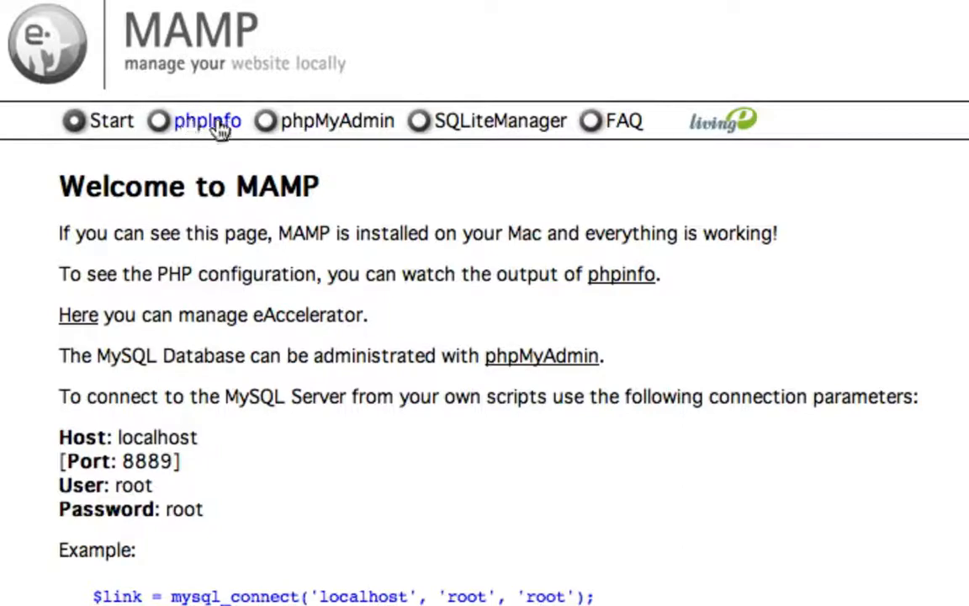
pyautogui.click(341, 126)
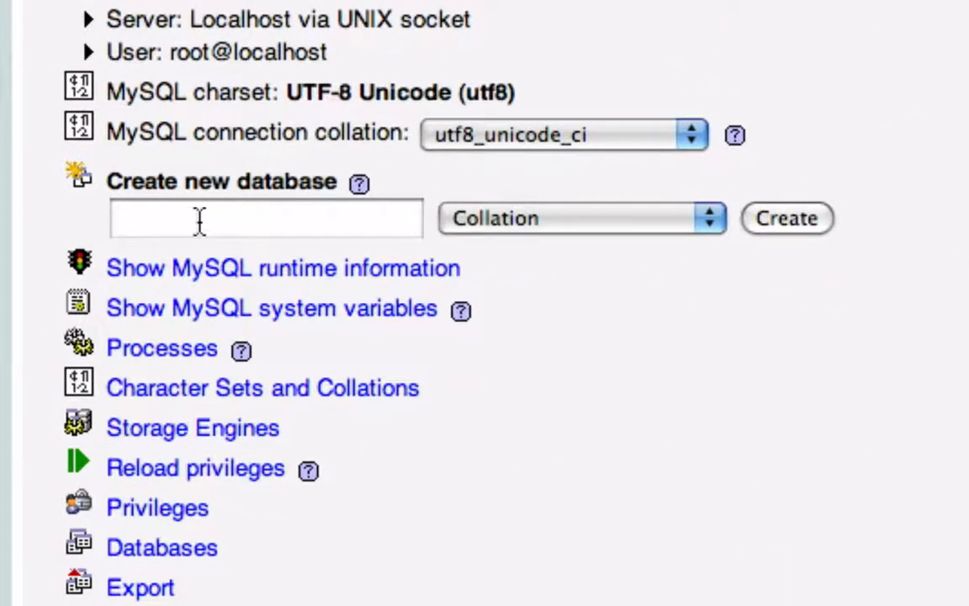
pyautogui.click(200, 221)
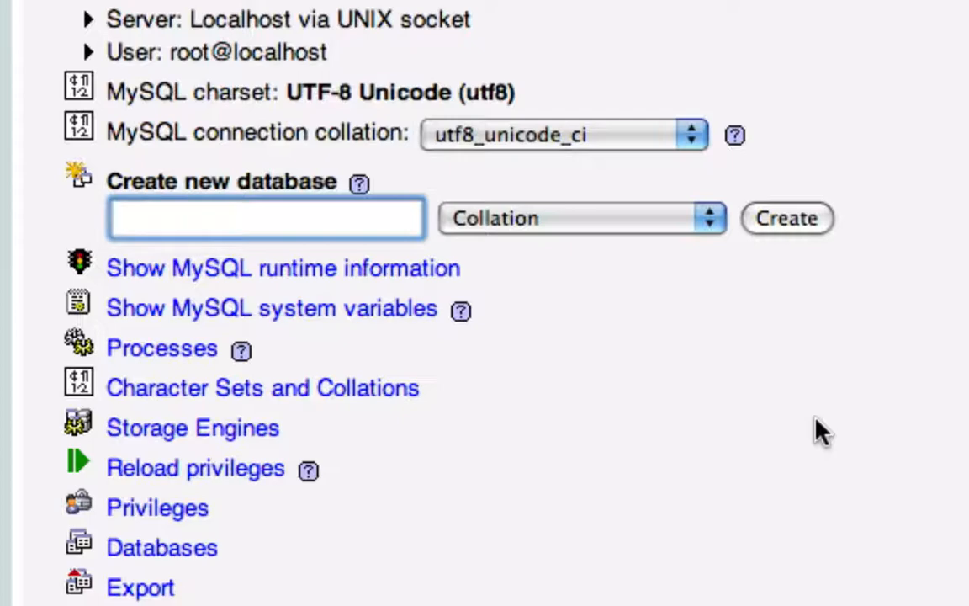
pyautogui.write('wp')
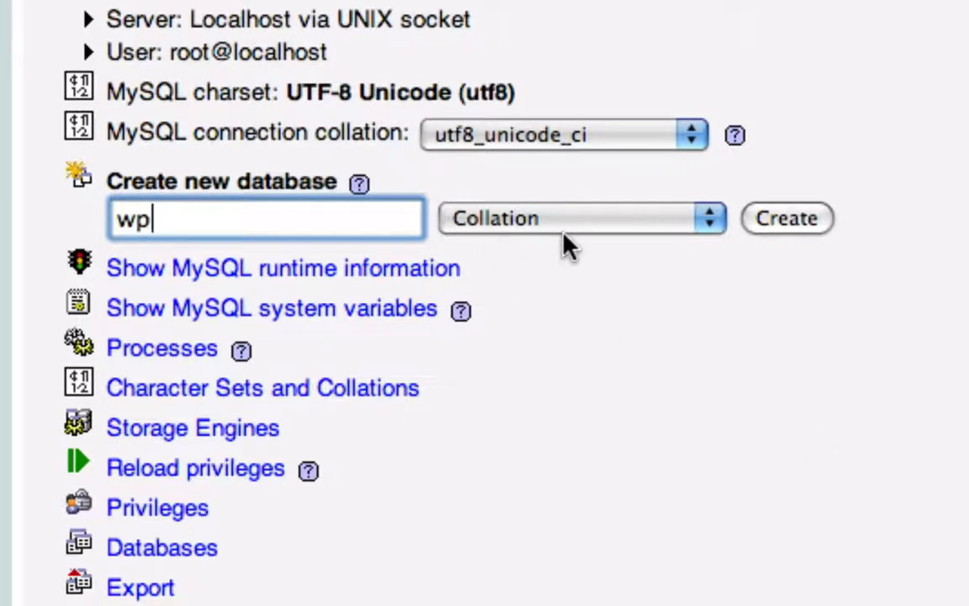
pyautogui.click(791, 219)
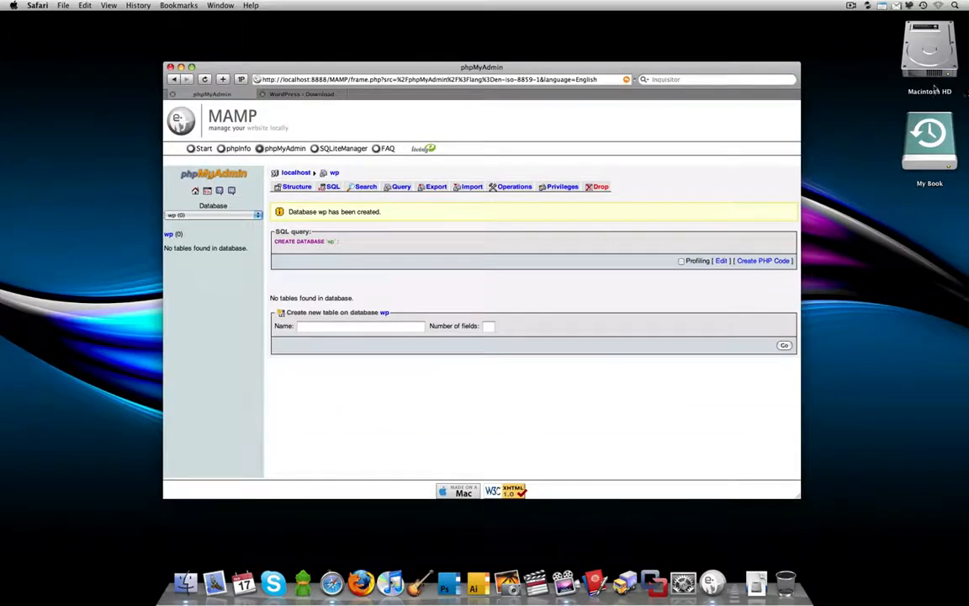
# Open the wordpress folder inside Applications/MAMP/htdocs on Macintosh HD in Finder
pyautogui.doubleClick(929, 52)
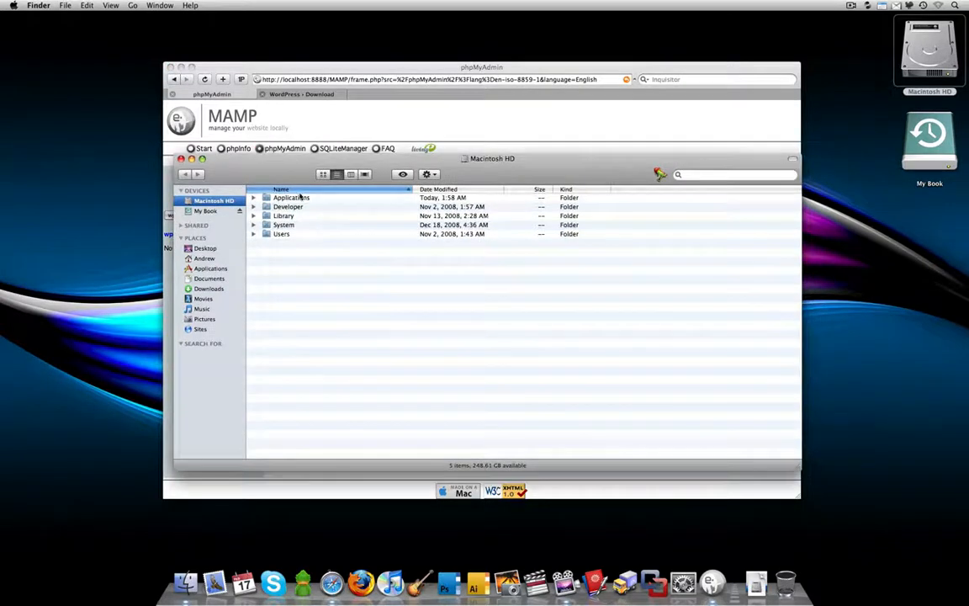
pyautogui.doubleClick(299, 197)
pyautogui.scroll(-2, 689, 351)
pyautogui.scroll(-10, 690, 352)
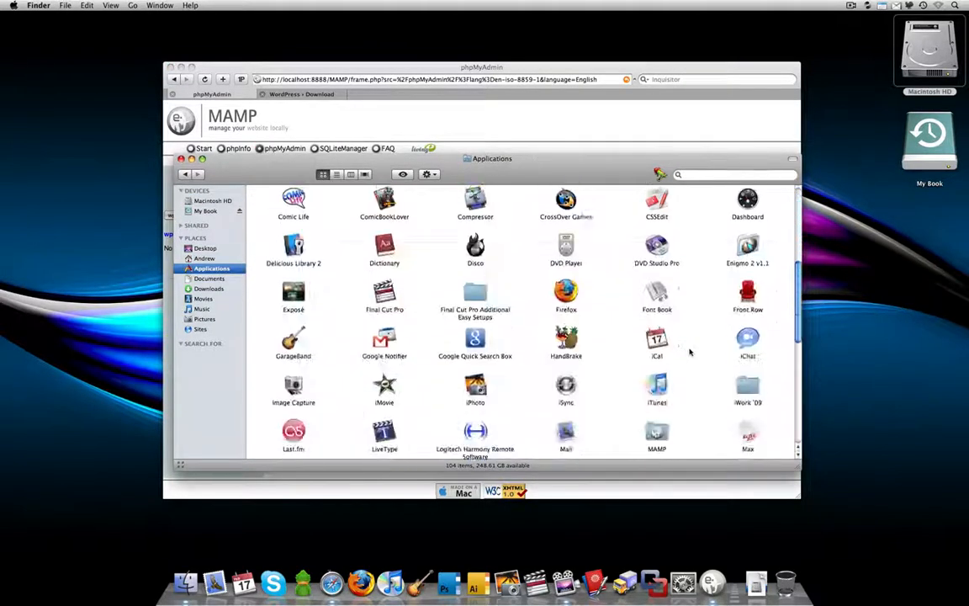
pyautogui.doubleClick(657, 338)
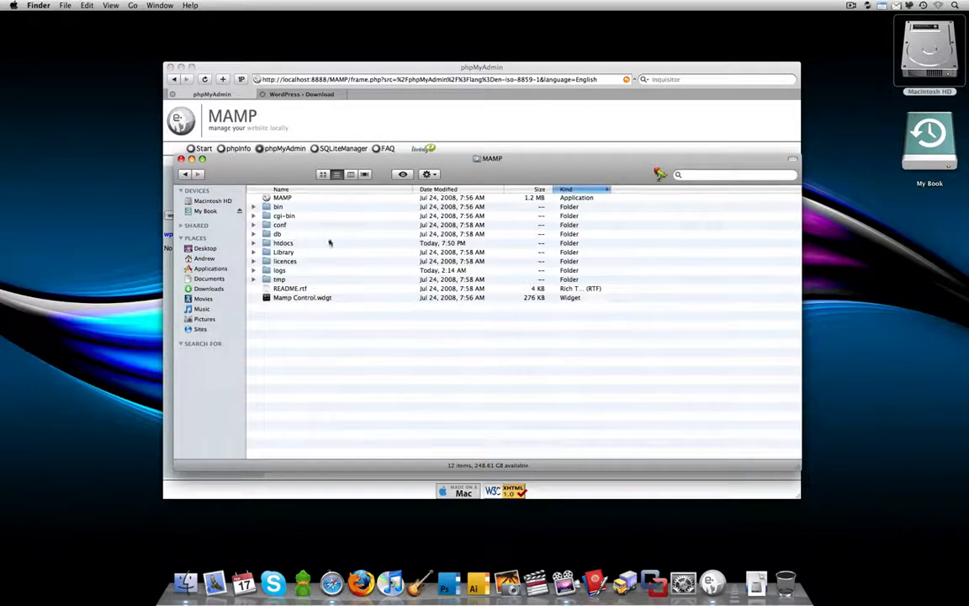
pyautogui.doubleClick(286, 243)
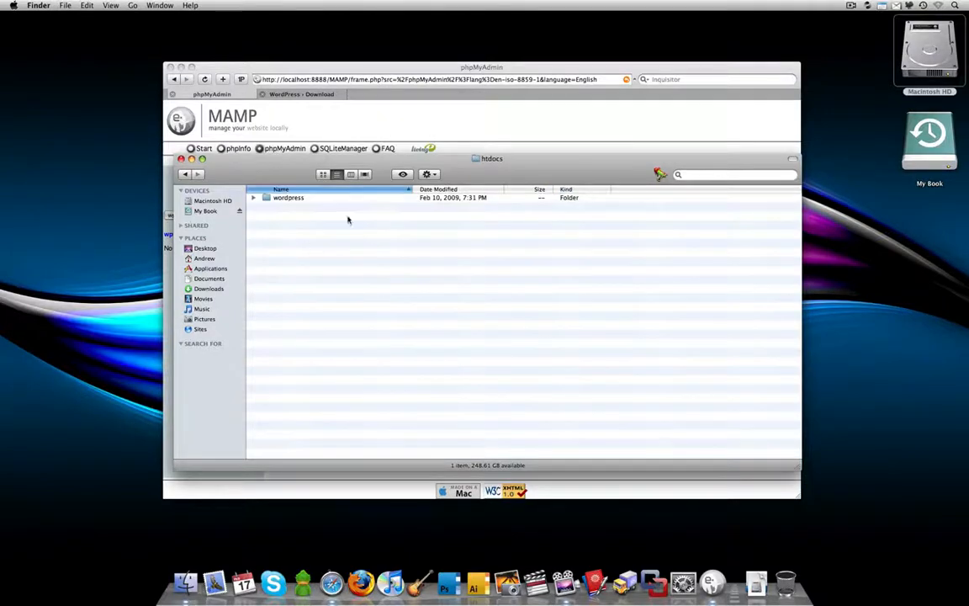
pyautogui.doubleClick(293, 199)
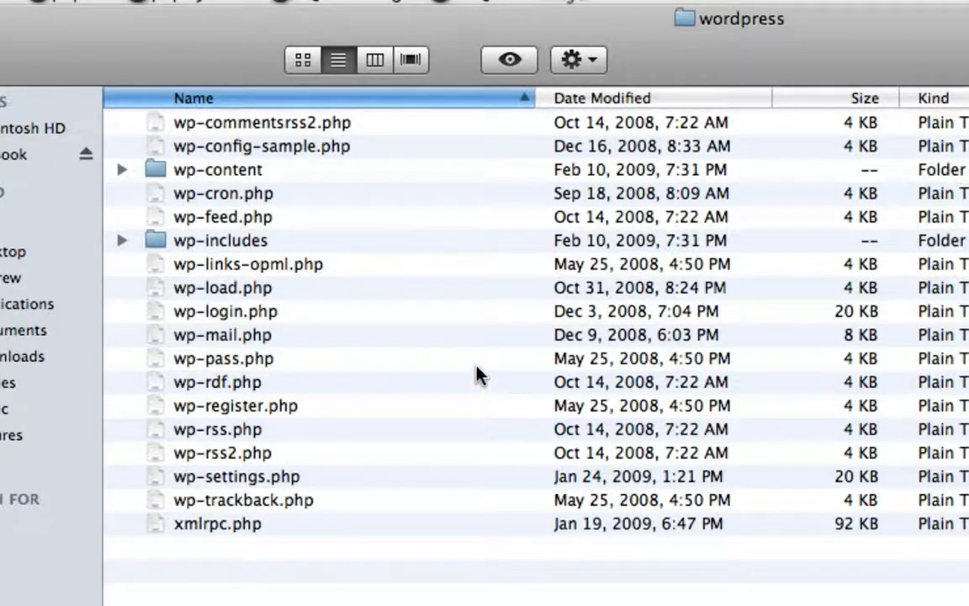
# Open wp-config-sample.php in TextMate, allowing the downloaded file to open
pyautogui.click(353, 147)
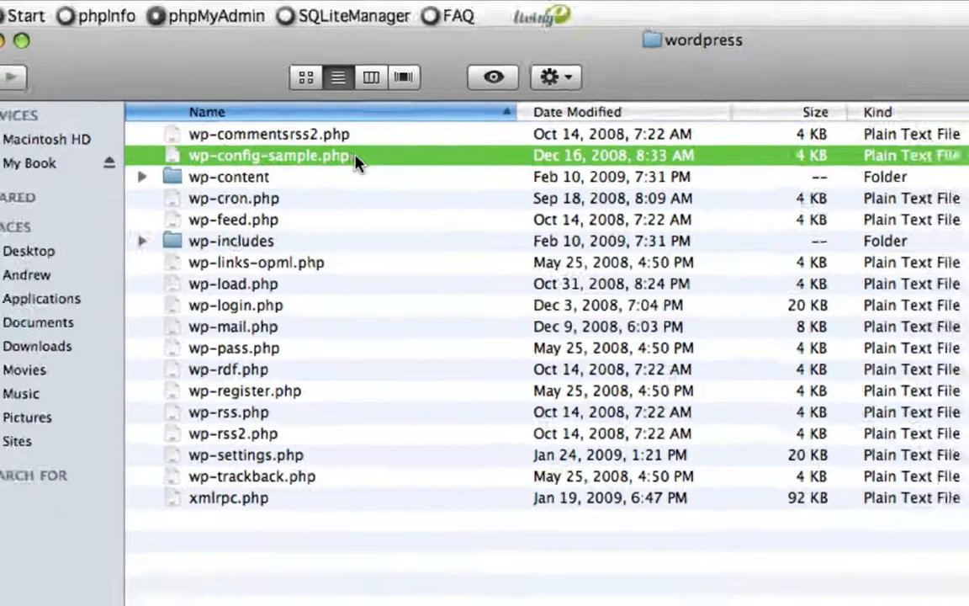
pyautogui.rightClick(353, 147)
pyautogui.moveTo(528, 185)
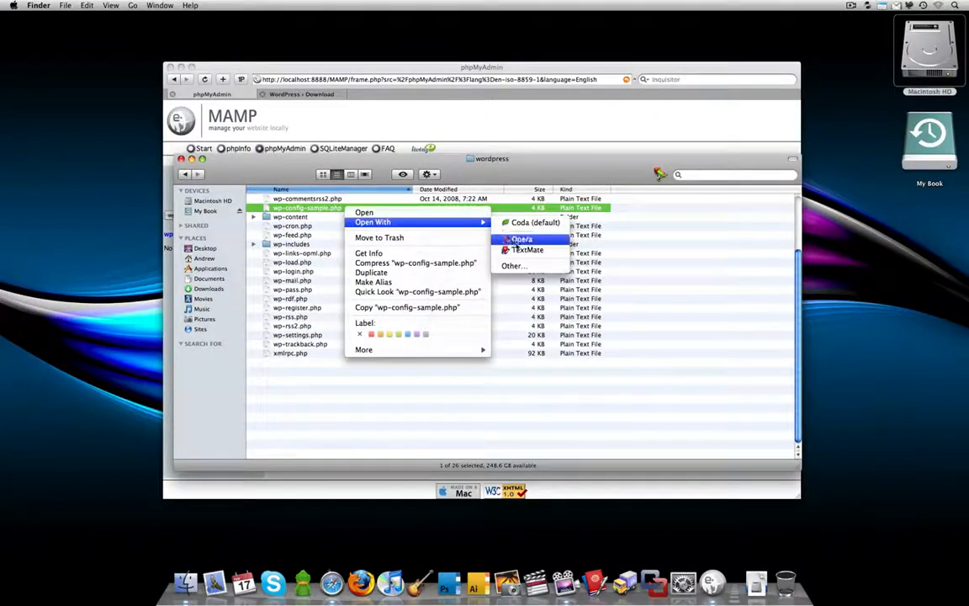
pyautogui.click(526, 250)
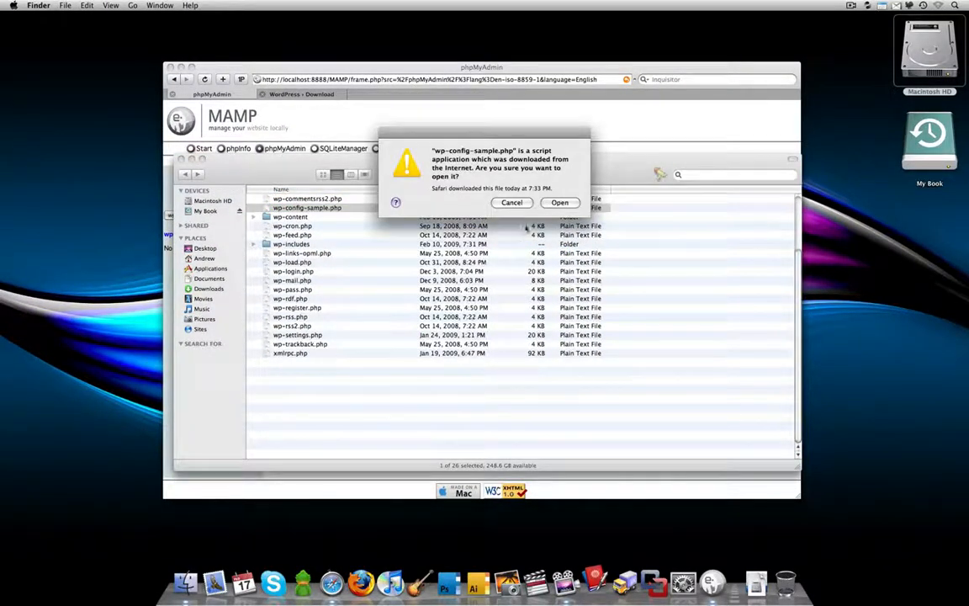
pyautogui.press('Return')
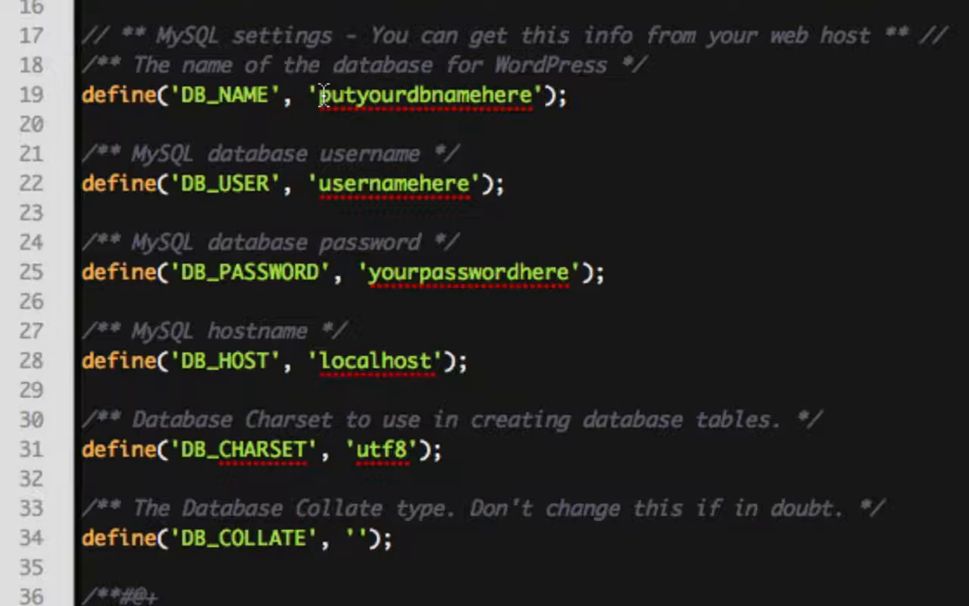
# Set DB_NAME to wp and DB_USER to root in the MySQL settings of wp-config-sample.php
pyautogui.moveTo(320, 96); pyautogui.dragTo(533, 97)
pyautogui.write('wp')
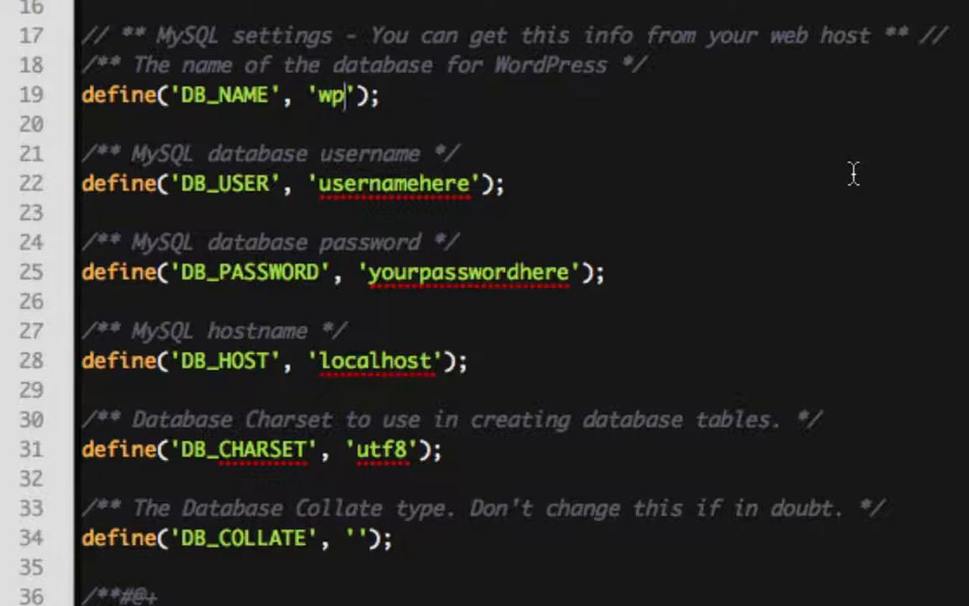
pyautogui.moveTo(474, 182); pyautogui.dragTo(296, 182)
pyautogui.write('root')
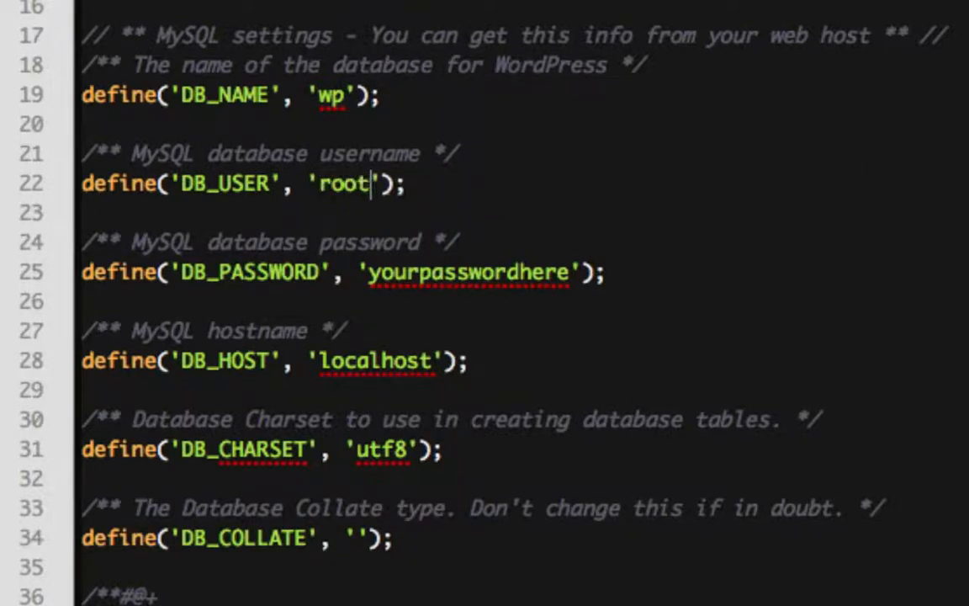
# Enter the MySQL database password as the DB_PASSWORD value, then save and close wp-config-sample.php
pyautogui.moveTo(566, 271); pyautogui.dragTo(368, 274)
pyautogui.write('root')
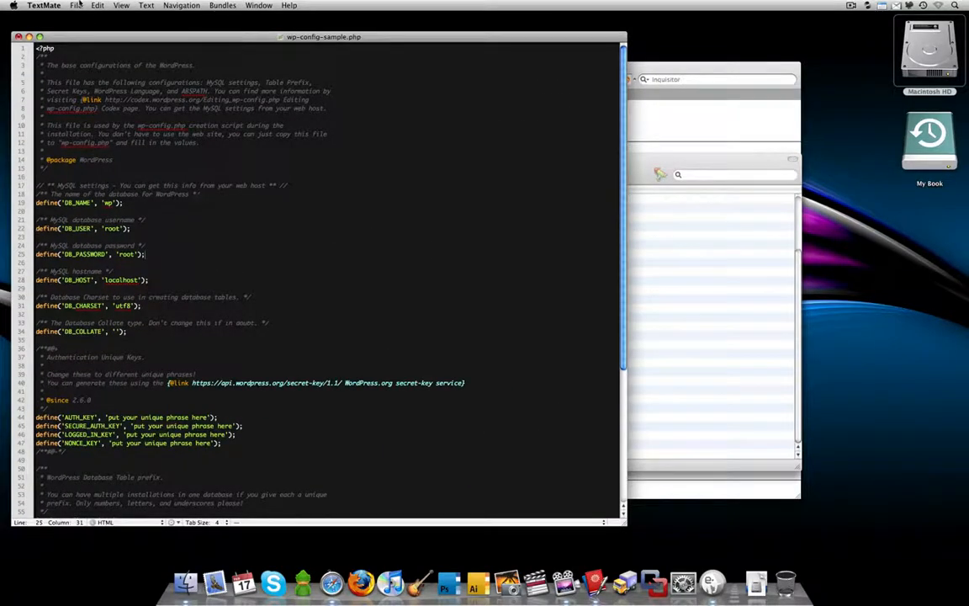
pyautogui.click(76, 5)
pyautogui.click(108, 90)
pyautogui.click(18, 37)
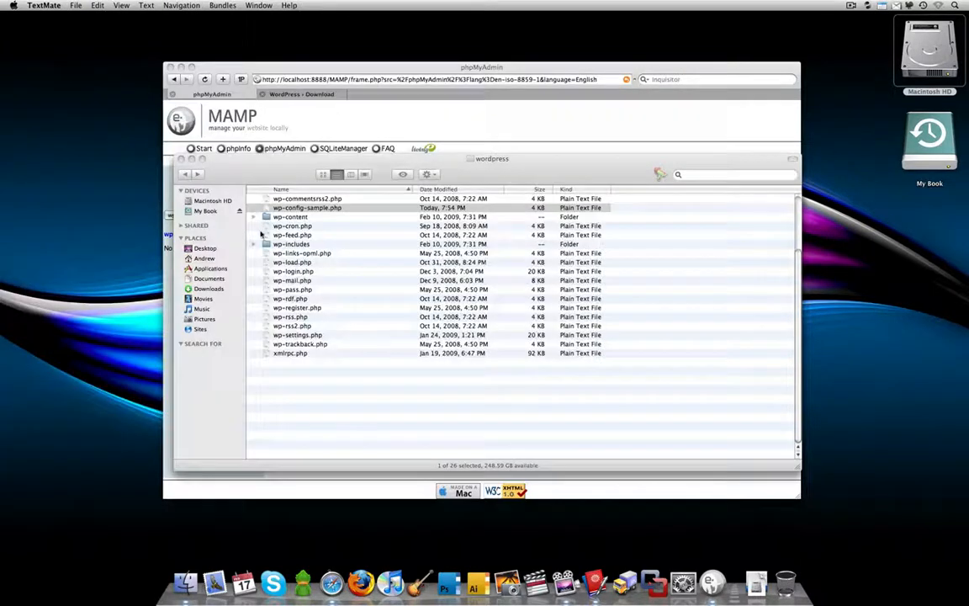
# Rename wp-config-sample.php to wp-config.php in the wordpress folder and close the folder window
pyautogui.click(341, 375)
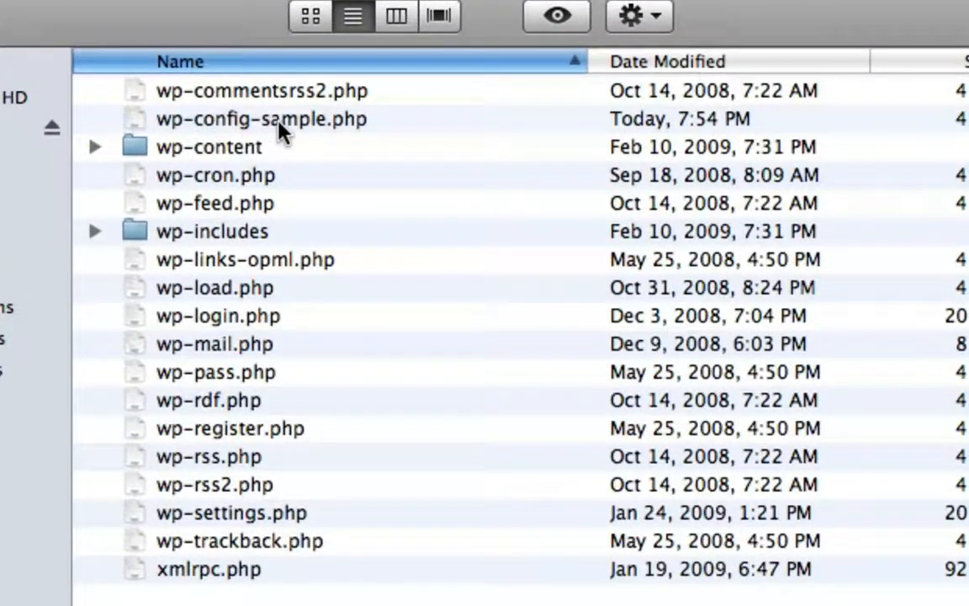
pyautogui.click(335, 124)
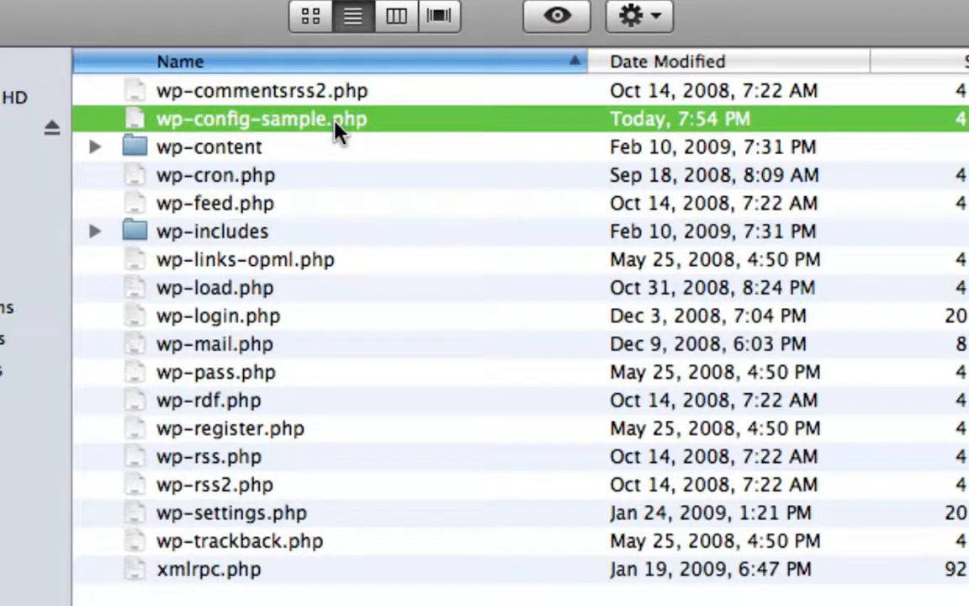
pyautogui.click(336, 124)
pyautogui.click(314, 119)
pyautogui.press('Right')
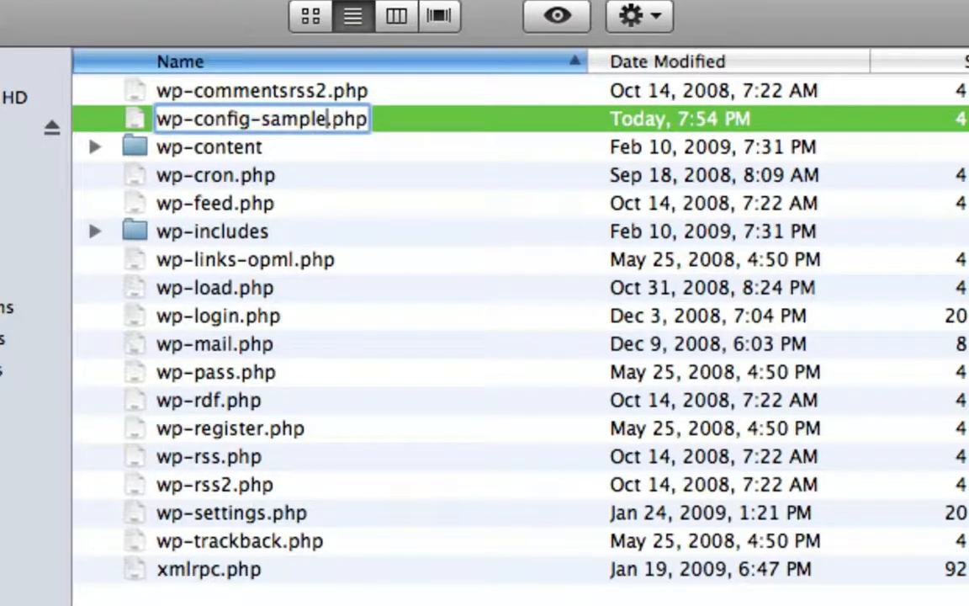
pyautogui.press('BackSpace')
pyautogui.press('BackSpace')
pyautogui.press('BackSpace')
pyautogui.press('BackSpace')
pyautogui.press('BackSpace')
pyautogui.press('BackSpace')
pyautogui.press('BackSpace')
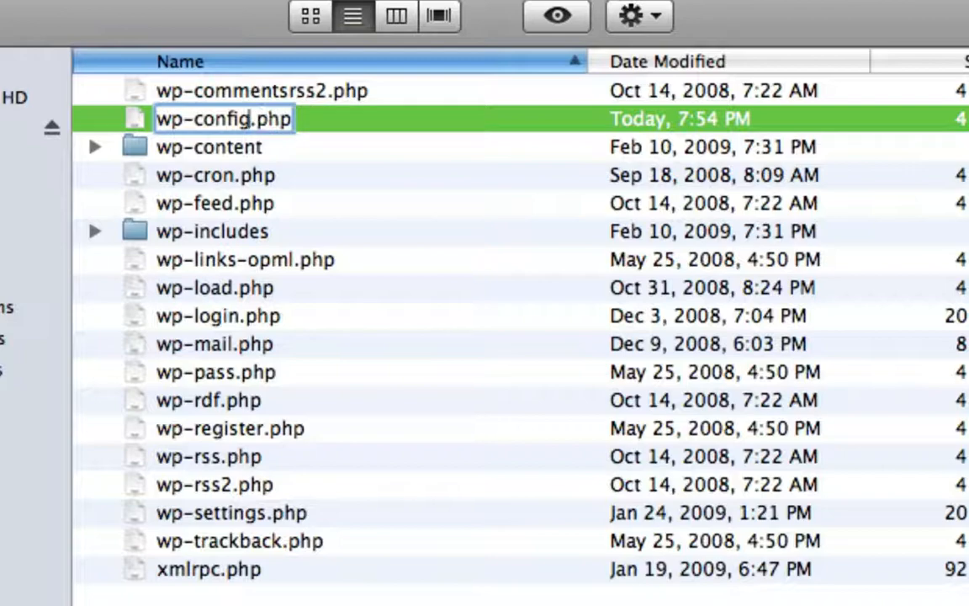
pyautogui.press('Return')
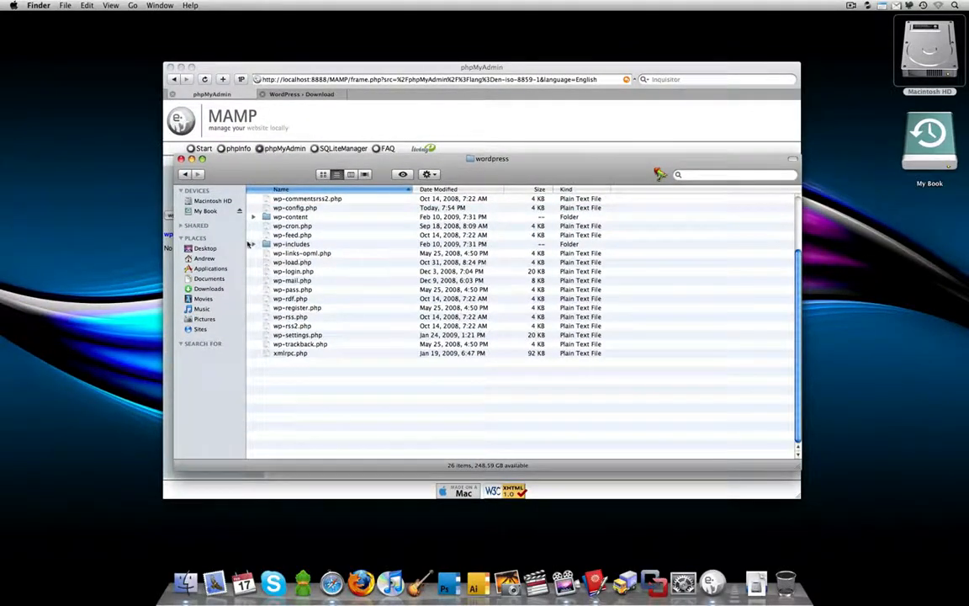
pyautogui.click(181, 159)
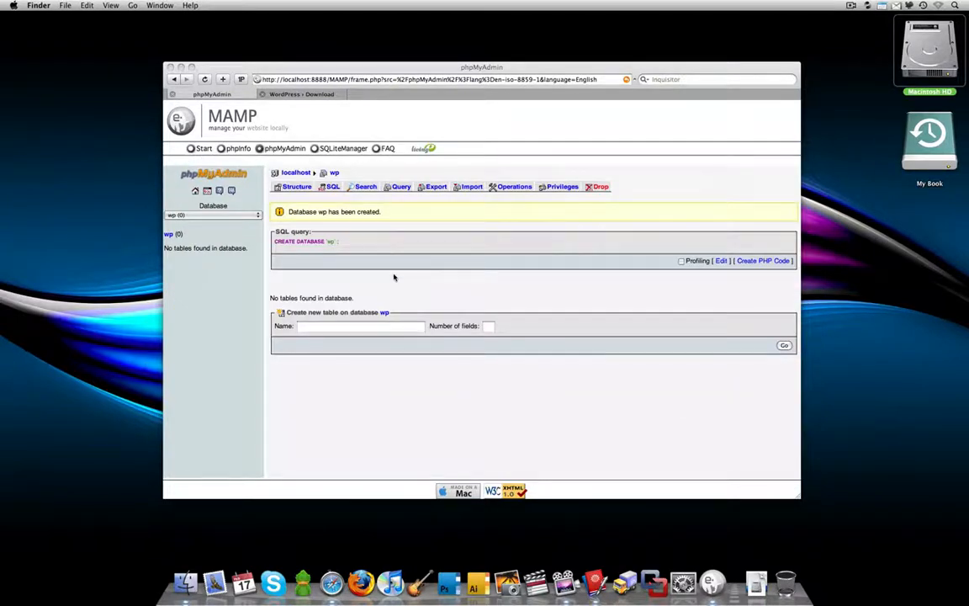
# Switch to Safari, load localhost:8888 in a new tab and open the wordpress folder to reach the WordPress installer
pyautogui.click(394, 277)
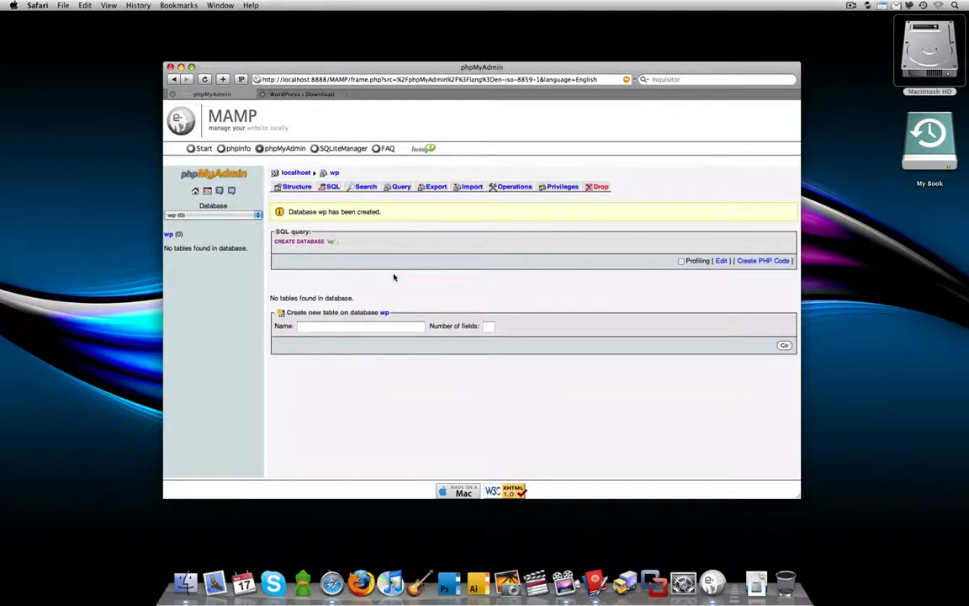
pyautogui.doubleClick(375, 99)
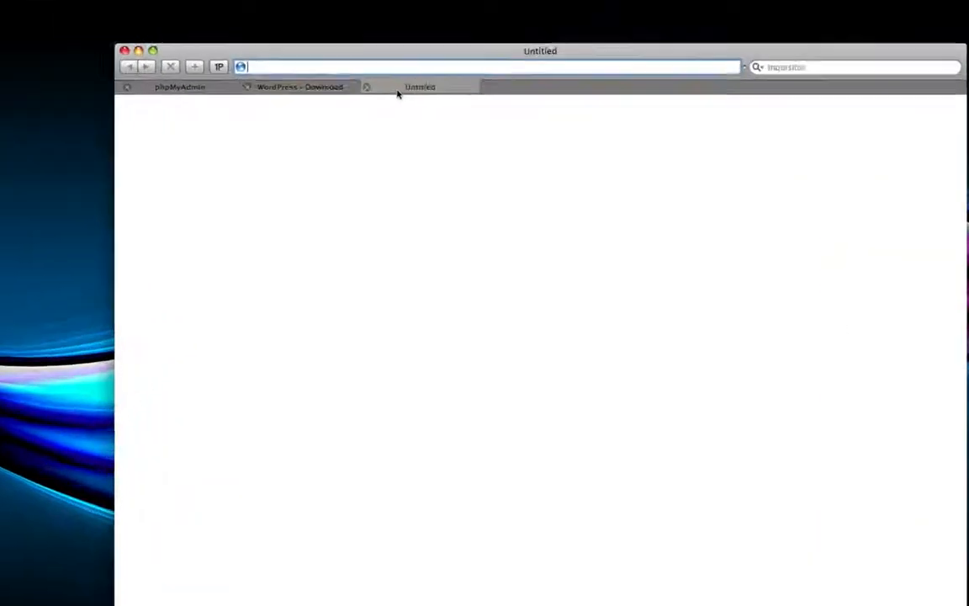
pyautogui.write('local')
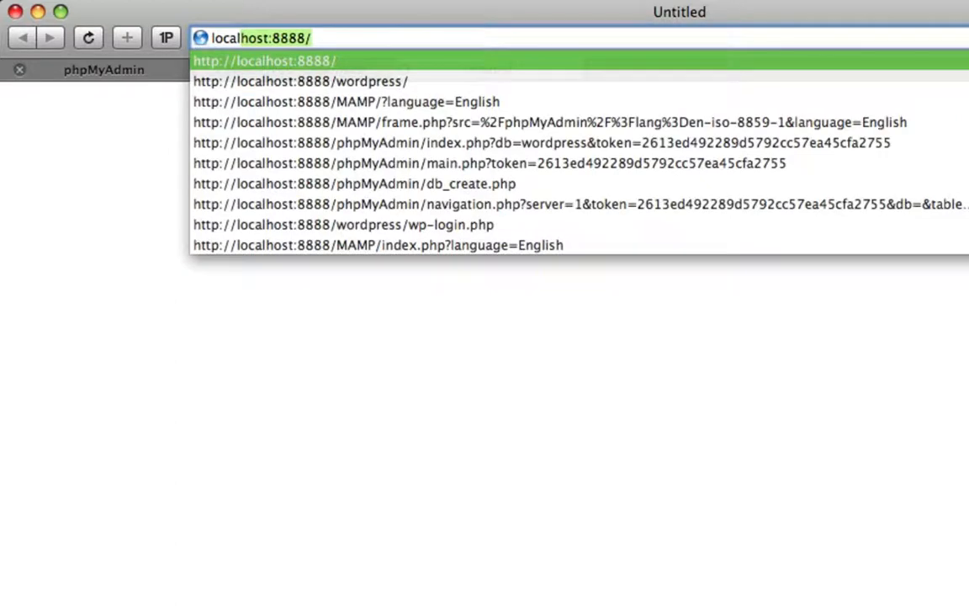
pyautogui.press('Right')
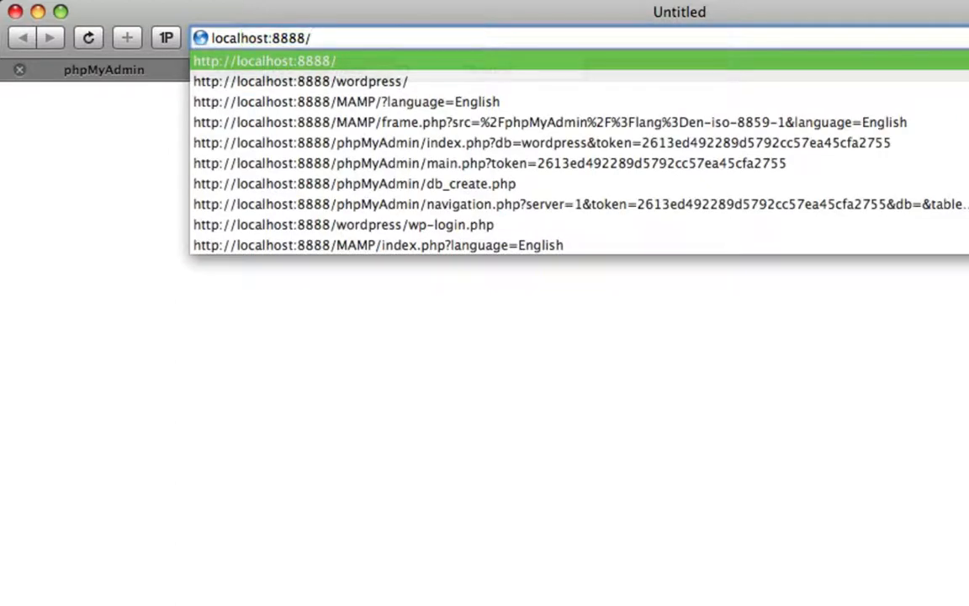
pyautogui.press('Return')
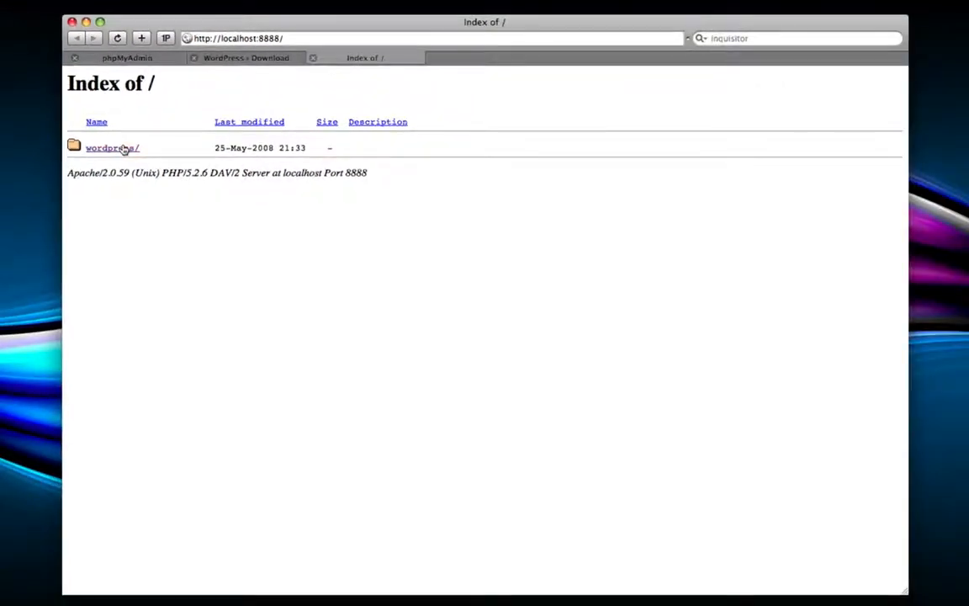
pyautogui.click(124, 149)
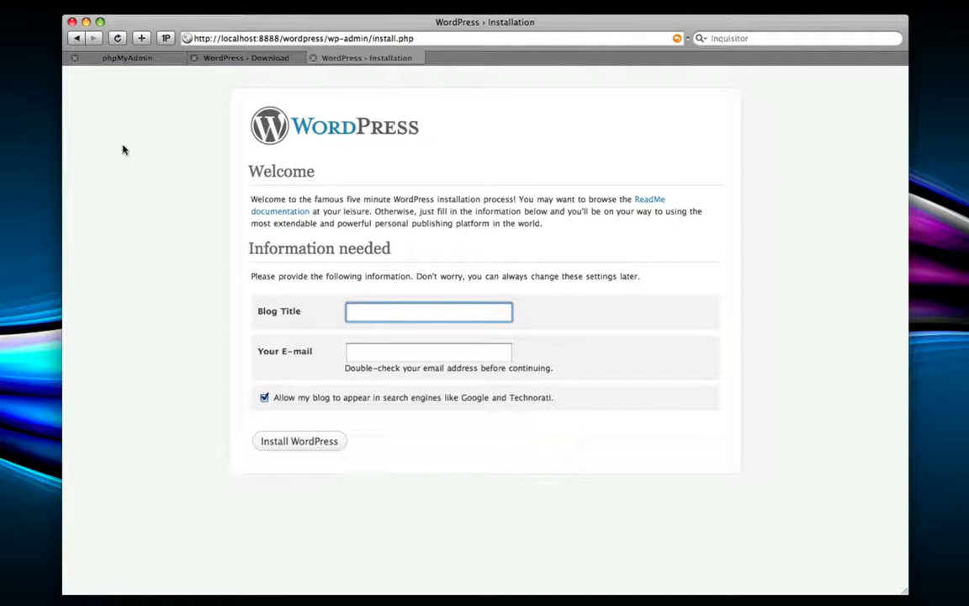
# Install WordPress with the blog title Test Blog and the contact's e-mail, disallowing the blog from appearing in search engines
pyautogui.write('Test Blog')
pyautogui.press('Tab')
pyautogui.write('A')
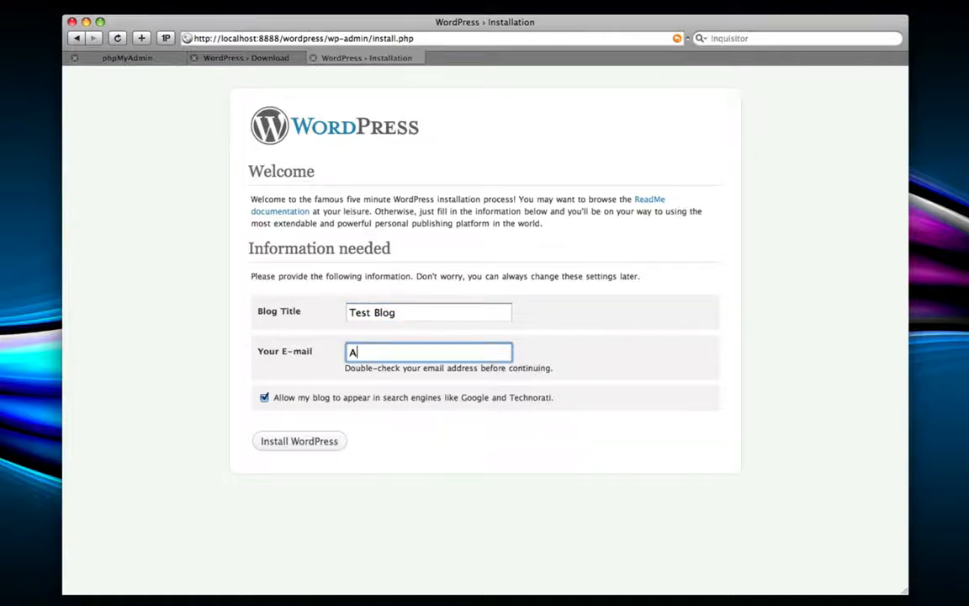
pyautogui.write('@b.com')
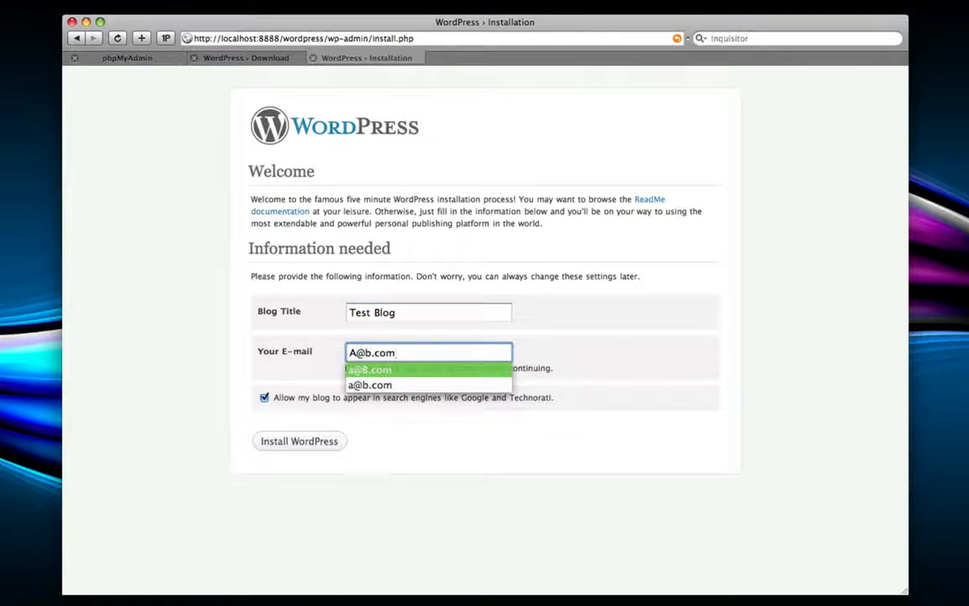
pyautogui.click(515, 119)
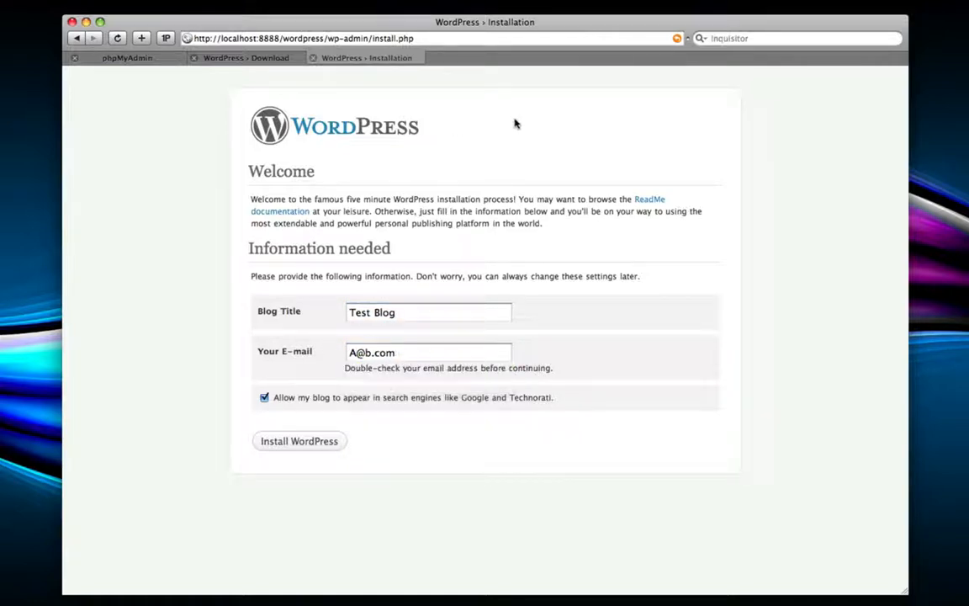
pyautogui.click(265, 399)
pyautogui.click(301, 441)
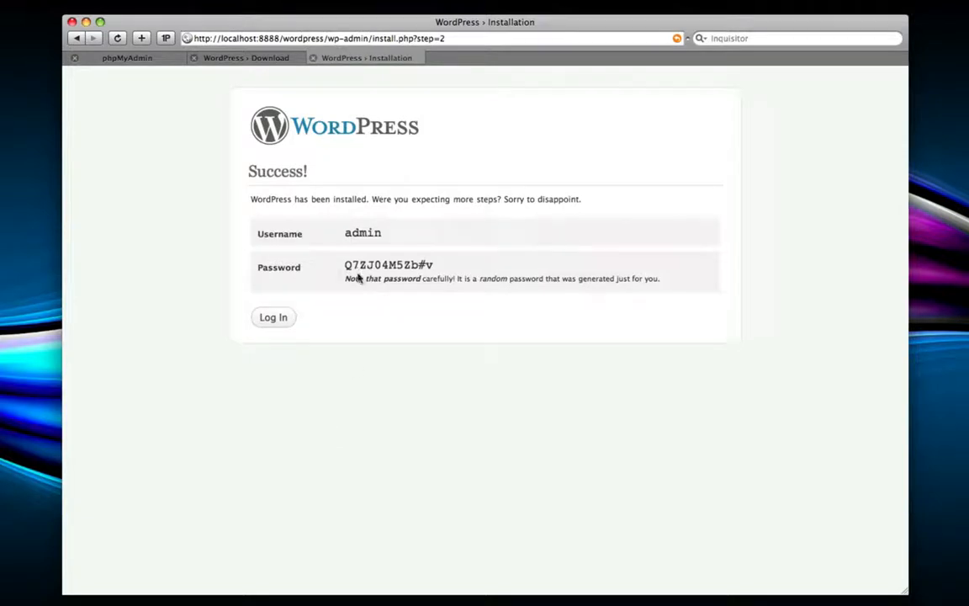
# Copy the generated password and log in to WordPress with the username admin and that account password
pyautogui.moveTo(444, 268); pyautogui.dragTo(344, 268)
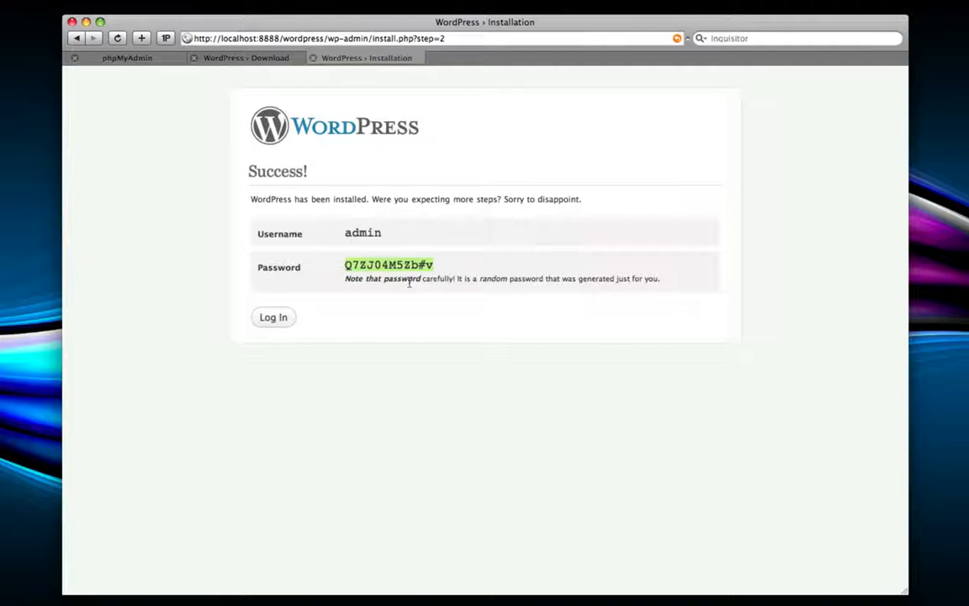
pyautogui.click(274, 320)
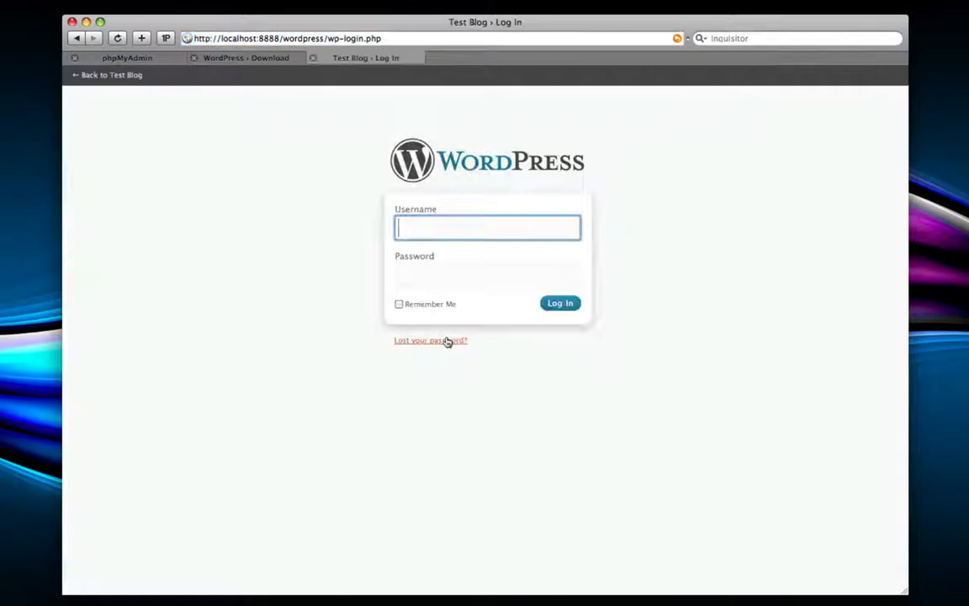
pyautogui.write('admin')
pyautogui.press('Tab')
pyautogui.write('••••••••••••')
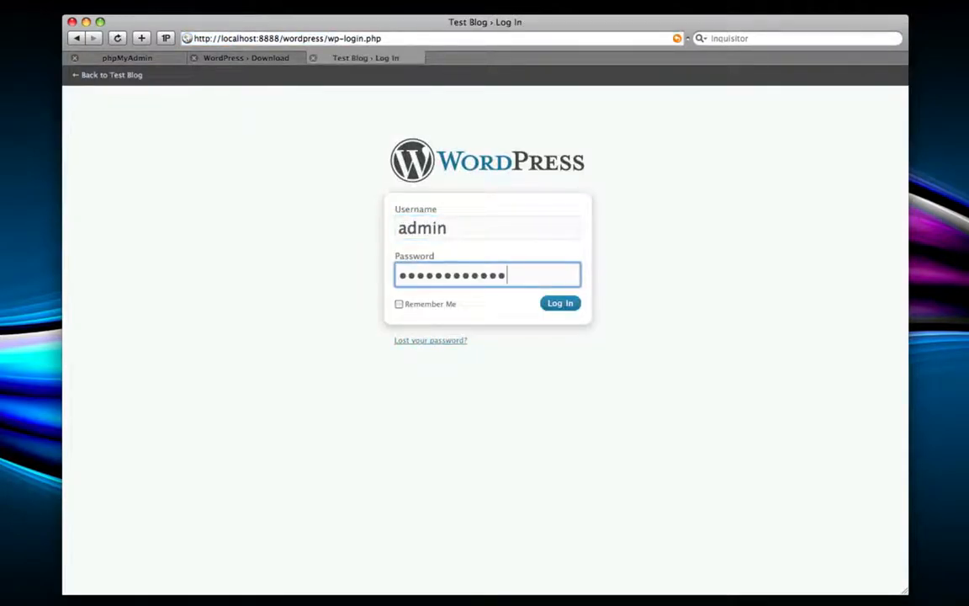
pyautogui.click(559, 304)
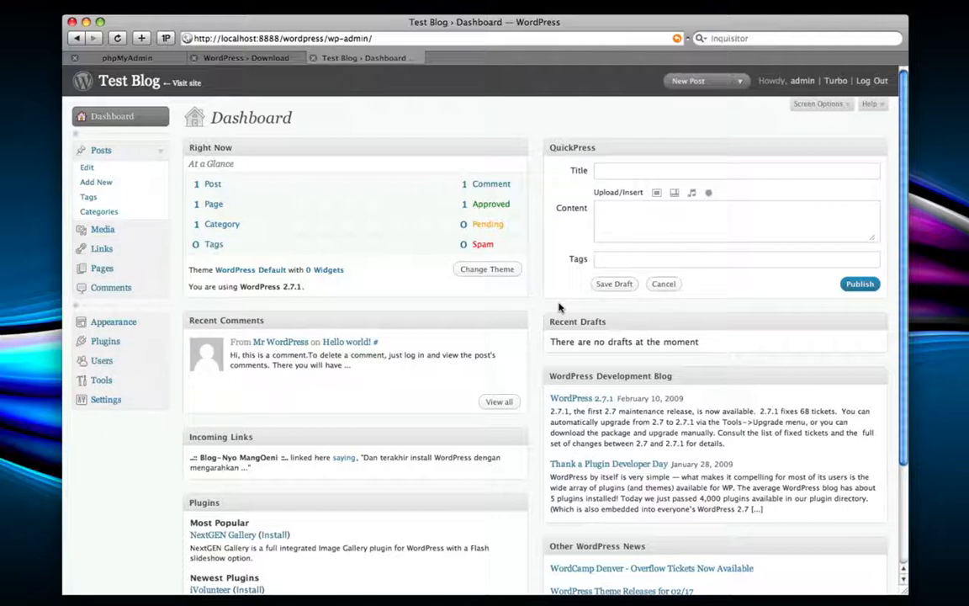
# Reload phpMyAdmin and open the wp database to examine the tables WordPress created
pyautogui.click(157, 58)
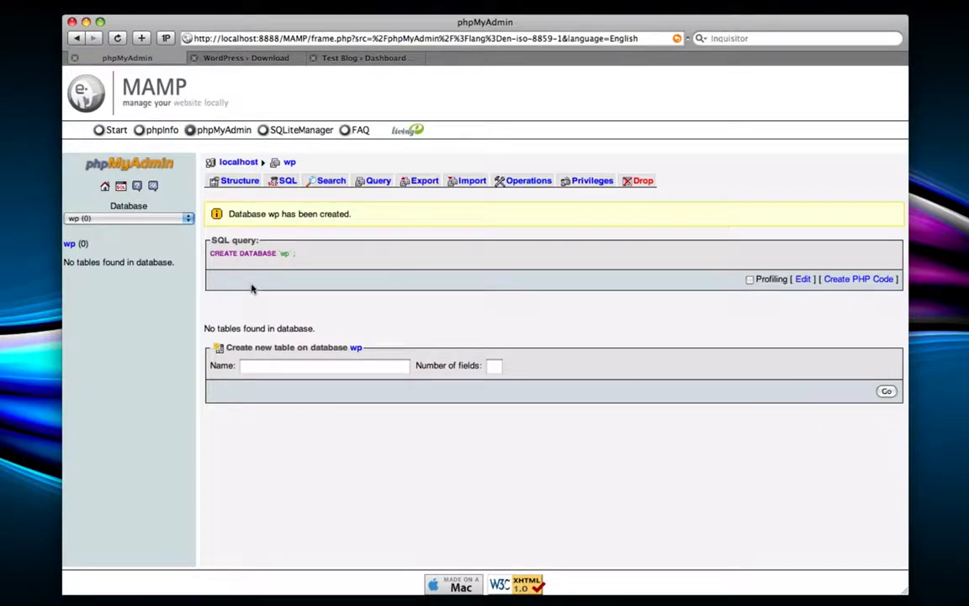
pyautogui.click(118, 39)
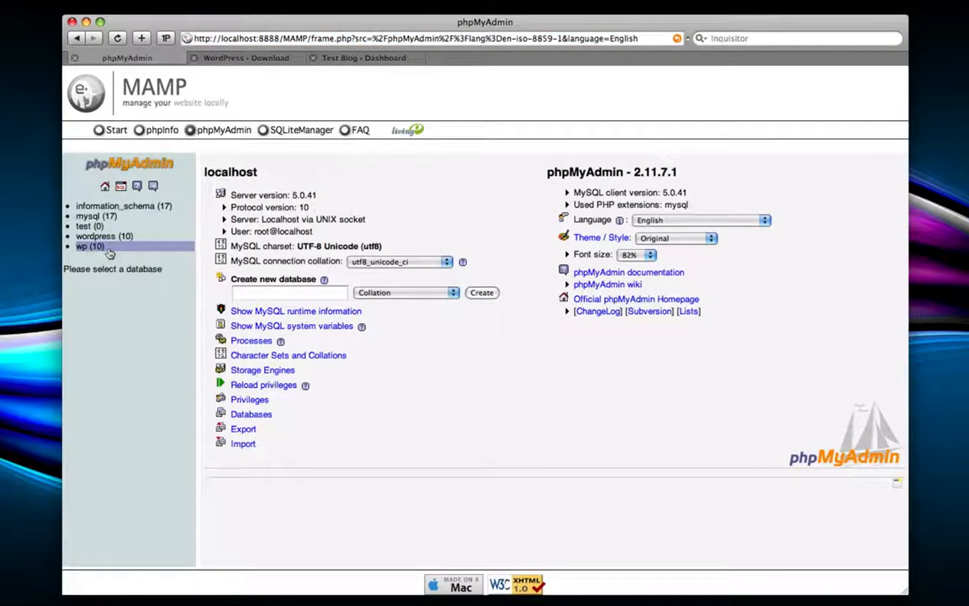
pyautogui.click(102, 249)
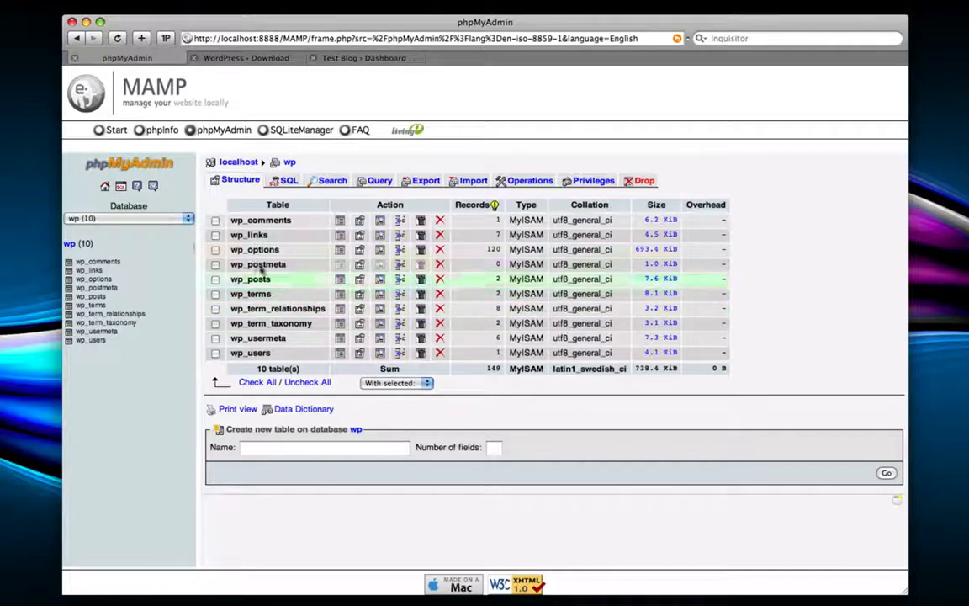
# Open the MAMP start page, then return to the Test Blog dashboard and look through it
pyautogui.click(102, 132)
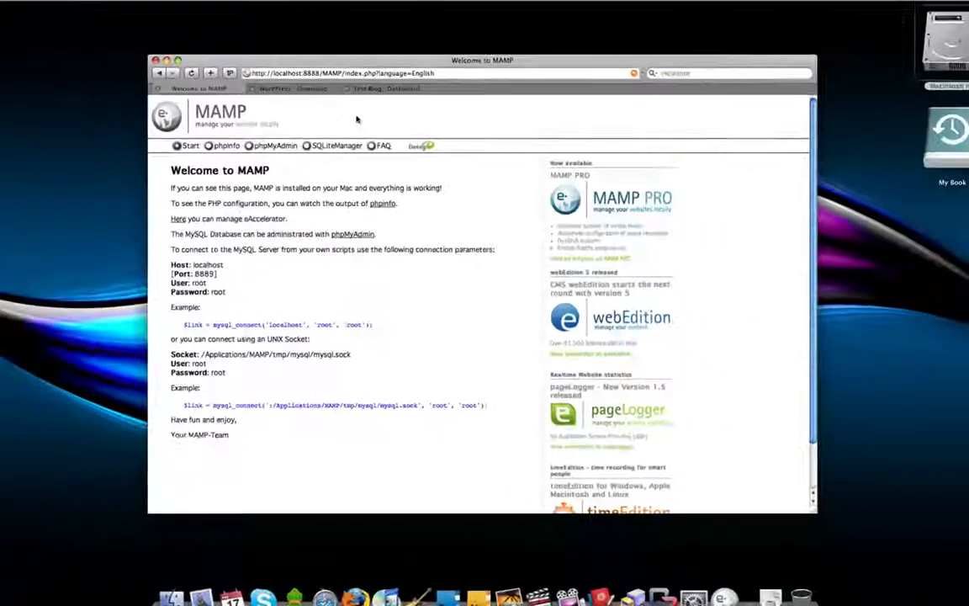
pyautogui.click(362, 57)
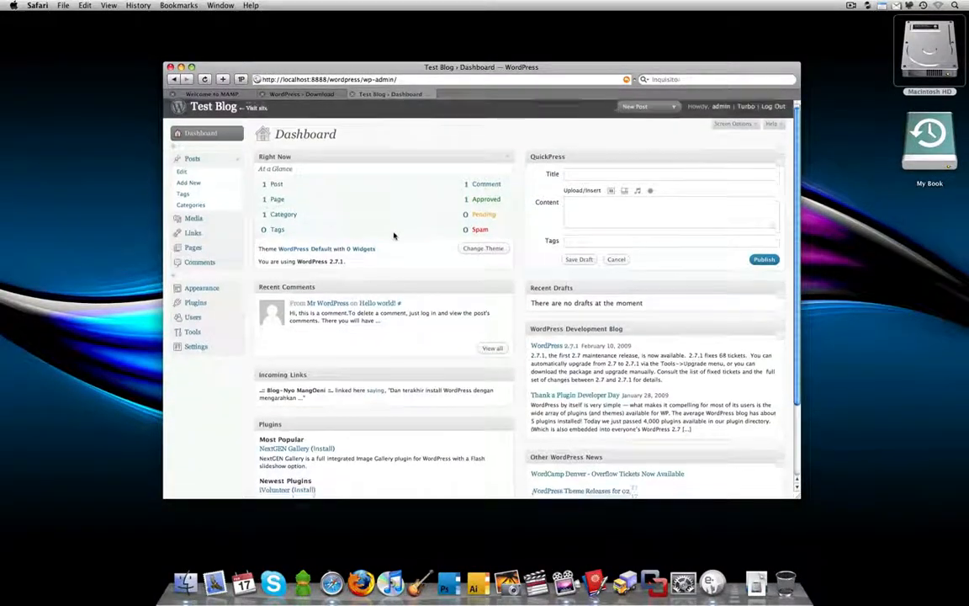
pyautogui.scroll(-2, 394, 246)
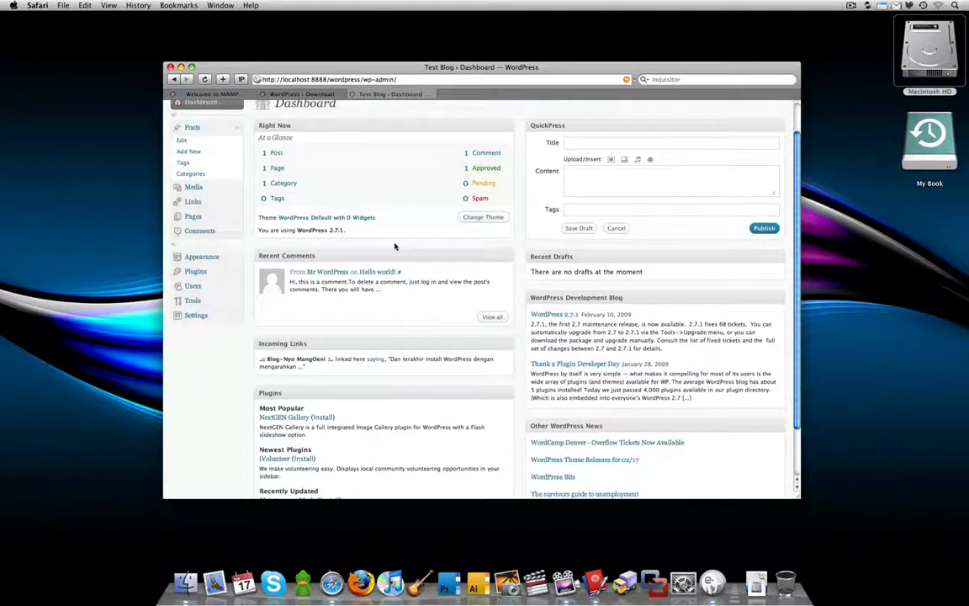